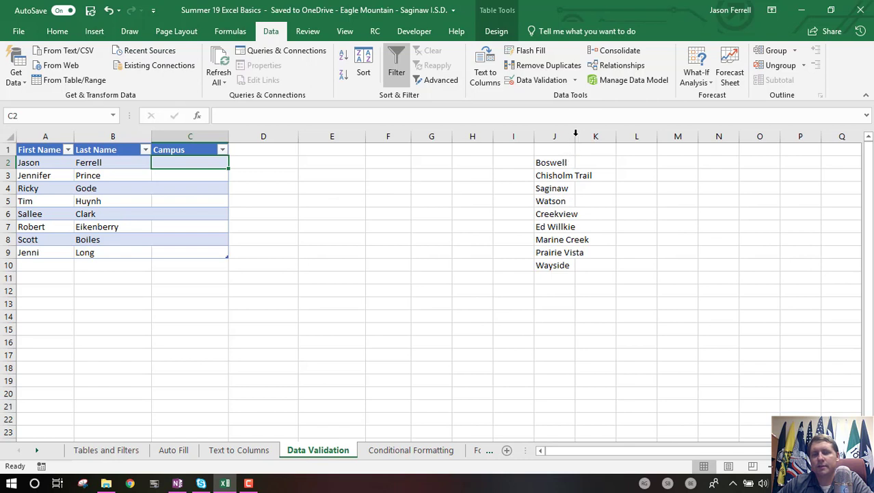
- Autofit column J to the width of the campus names
{"action": "double_click", "coordinate": [576, 134]}
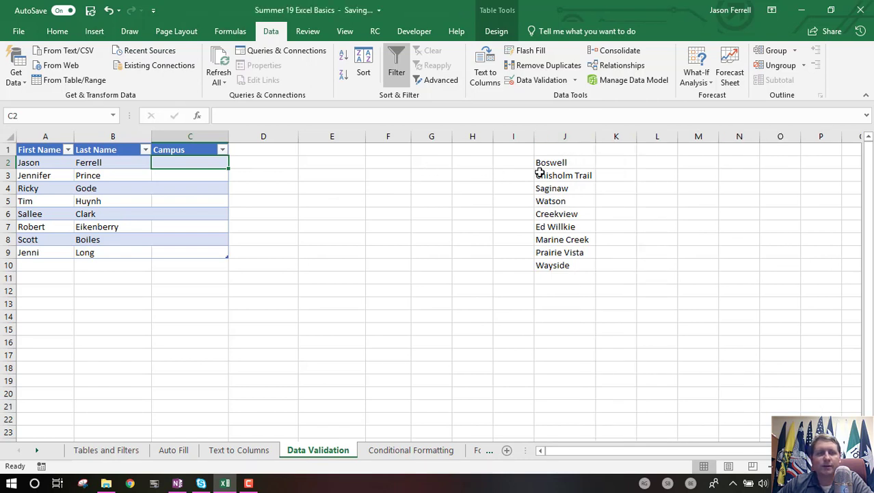
{"action": "left_click", "coordinate": [572, 165]}
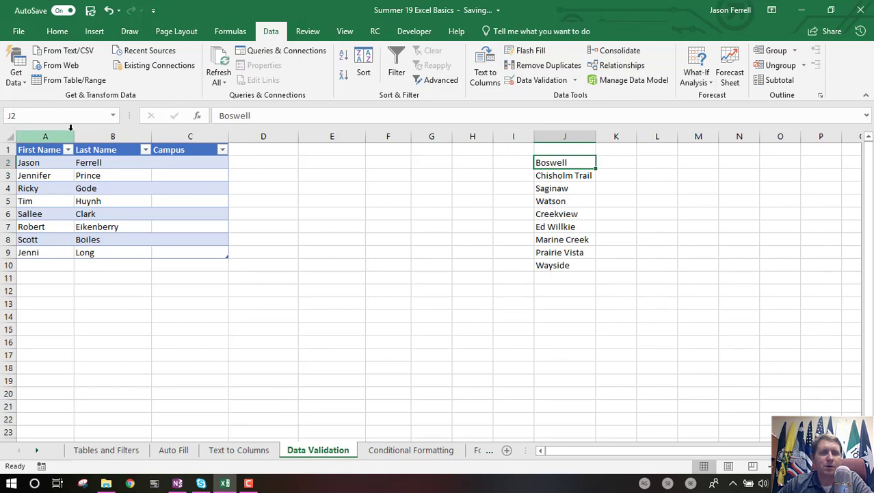
{"action": "mouse_move", "coordinate": [130, 116]}
{"action": "left_mouse_down"}
{"action": "mouse_move", "coordinate": [52, 123]}
{"action": "mouse_move", "coordinate": [140, 117]}
{"action": "left_mouse_up"}
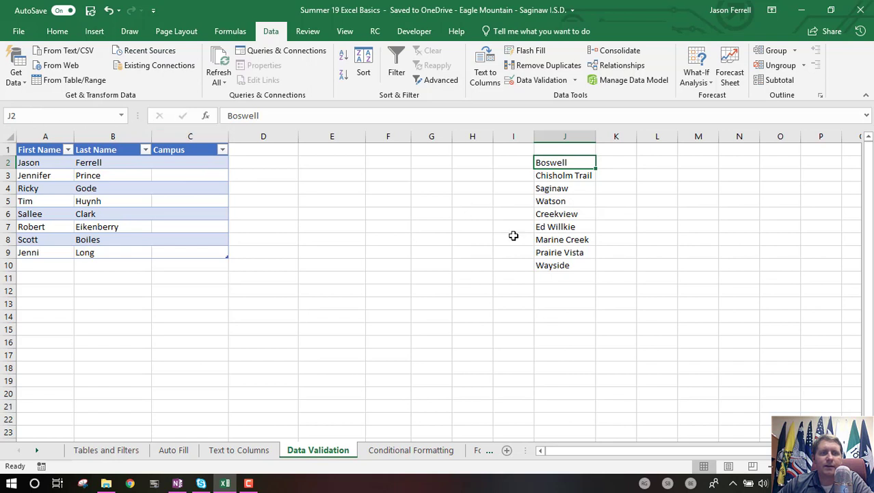
{"action": "left_click", "coordinate": [566, 186]}
{"action": "left_click_drag", "start_coordinate": [562, 166], "coordinate": [576, 263]}
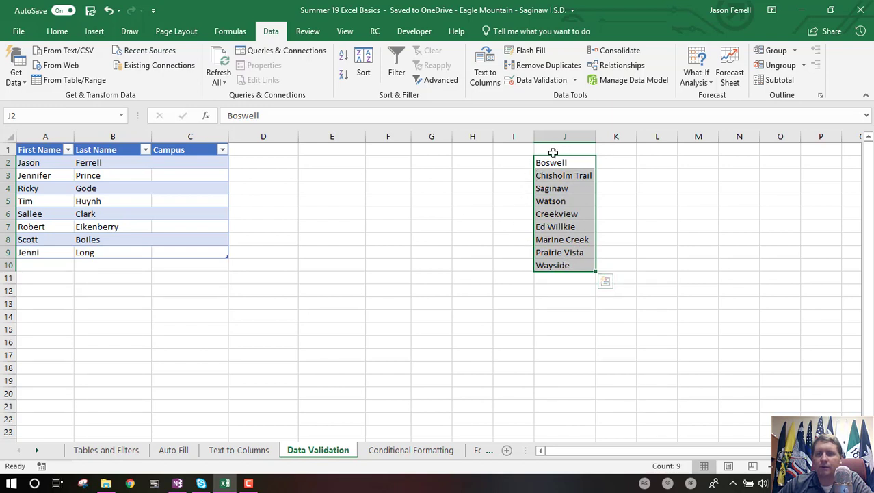
- Add Highland below Wayside at the end of the campus list in column J
{"action": "left_click", "coordinate": [545, 281]}
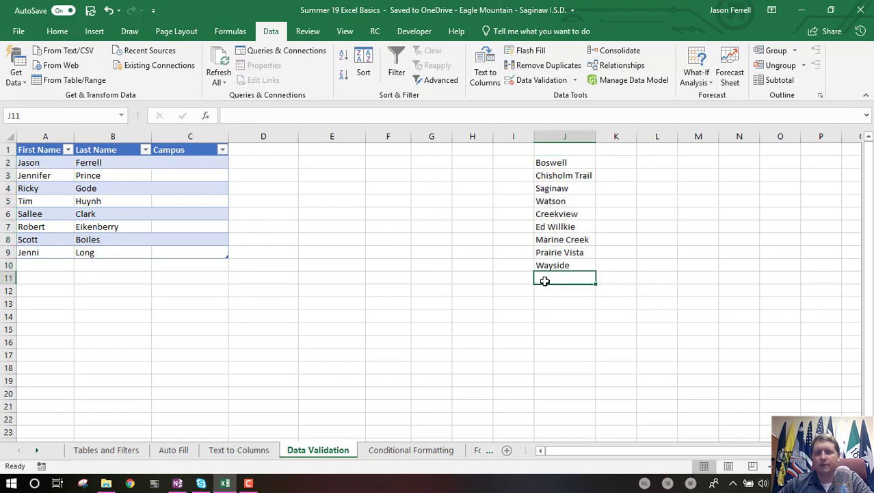
{"action": "type", "text": "Highland"}
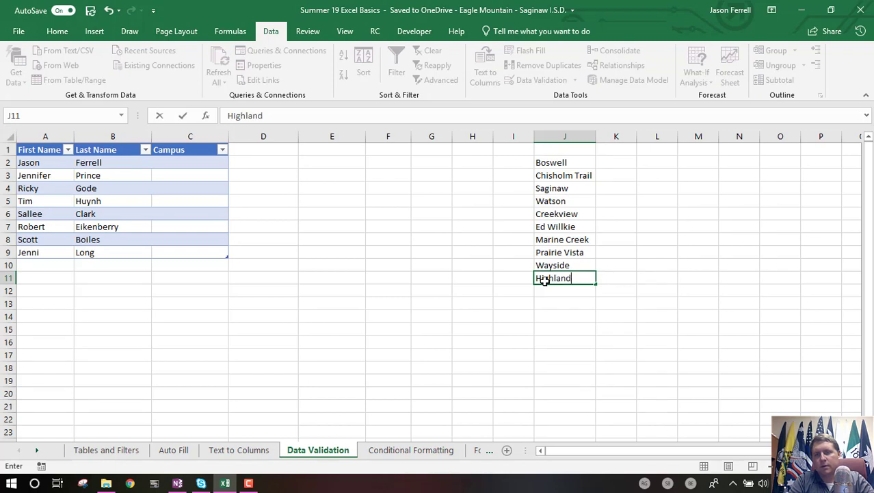
{"action": "key", "text": "Return"}
- Name the campus list range J2:J11 as SecondaryCampusL
{"action": "left_click_drag", "start_coordinate": [565, 162], "coordinate": [574, 275]}
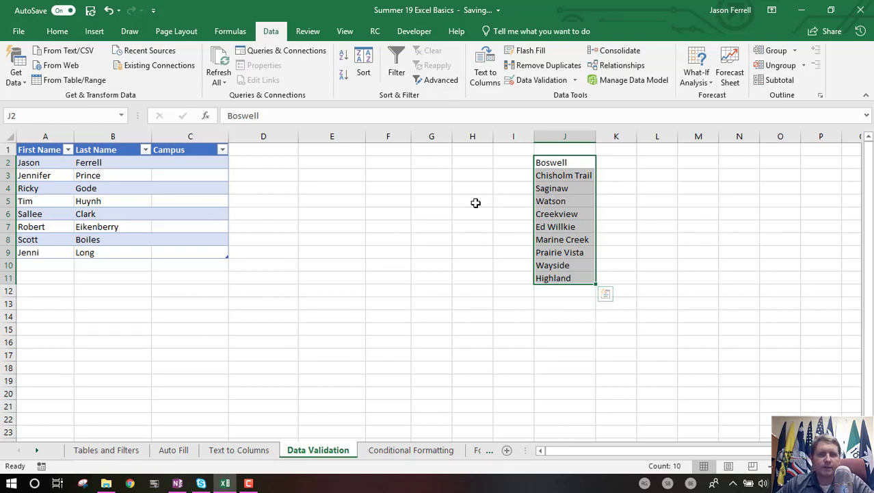
{"action": "left_click", "coordinate": [67, 116]}
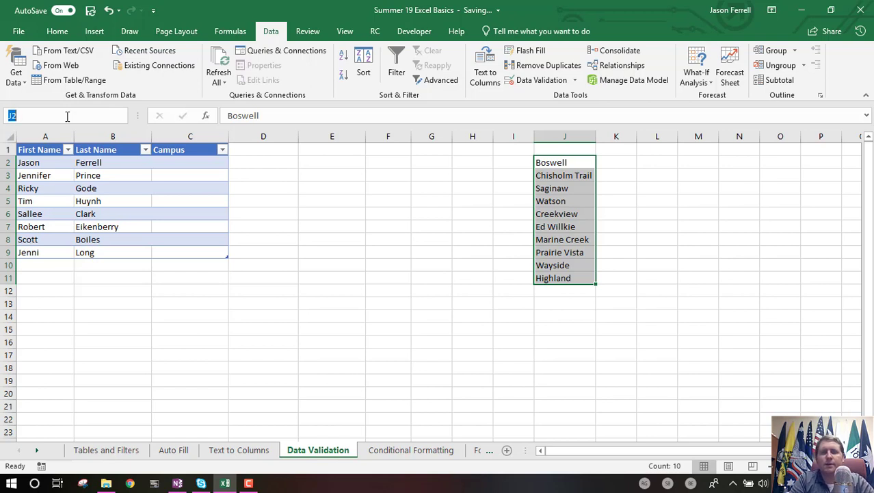
{"action": "type", "text": "SecondaryCampusL"}
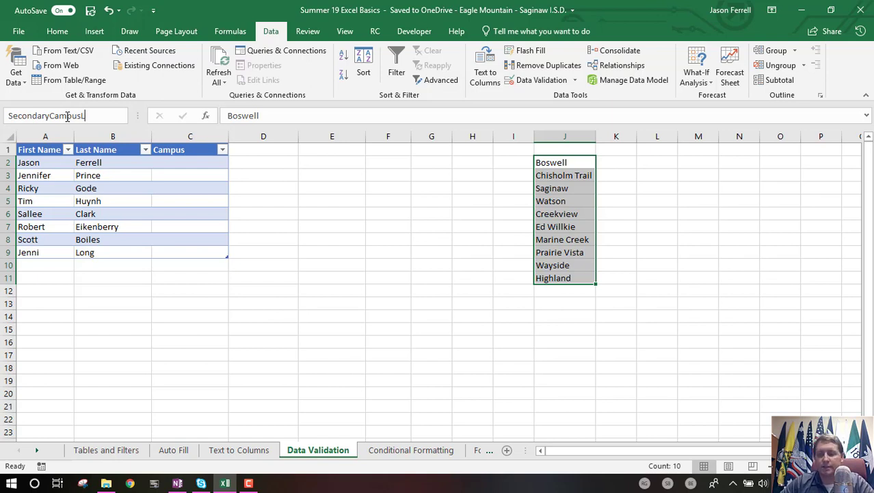
{"action": "key", "text": "Return"}
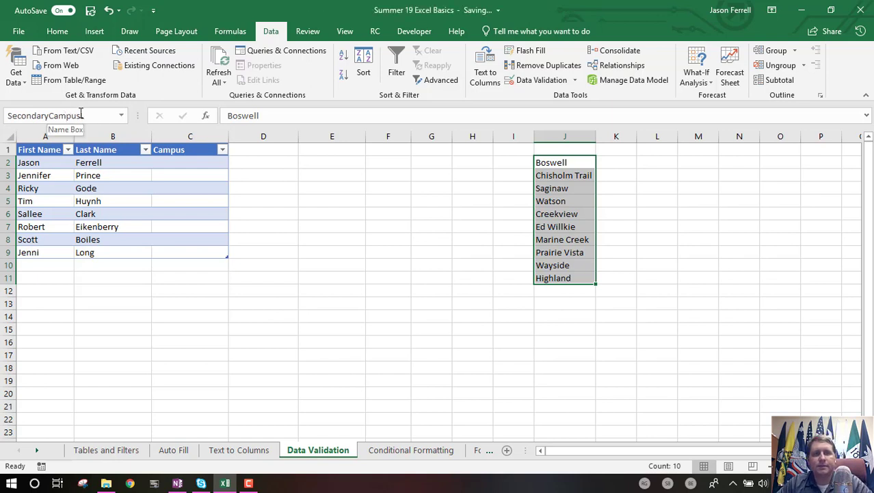
- Reselect the campus list to check that the SecondaryCampusL name applies to it
{"action": "left_click", "coordinate": [510, 231]}
{"action": "left_click", "coordinate": [566, 161]}
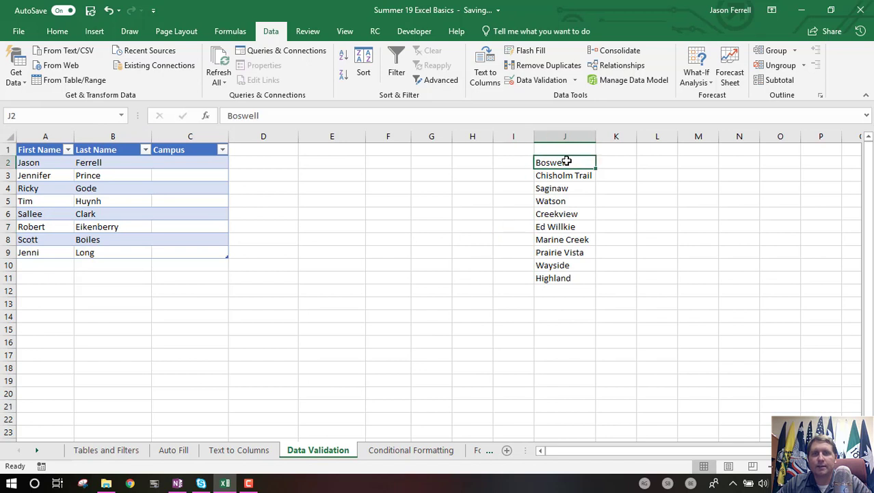
{"action": "left_click_drag", "start_coordinate": [568, 163], "coordinate": [568, 279]}
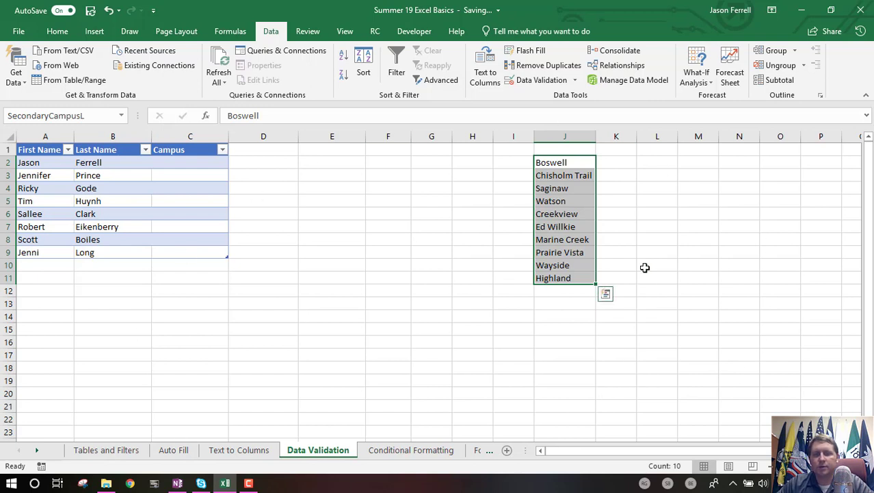
{"action": "left_click", "coordinate": [428, 290]}
{"action": "left_click", "coordinate": [550, 213]}
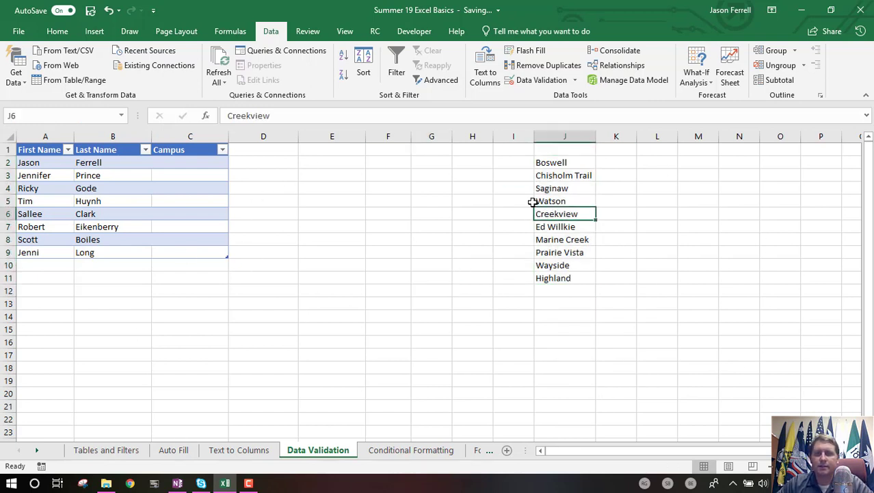
{"action": "left_click_drag", "start_coordinate": [552, 162], "coordinate": [564, 277]}
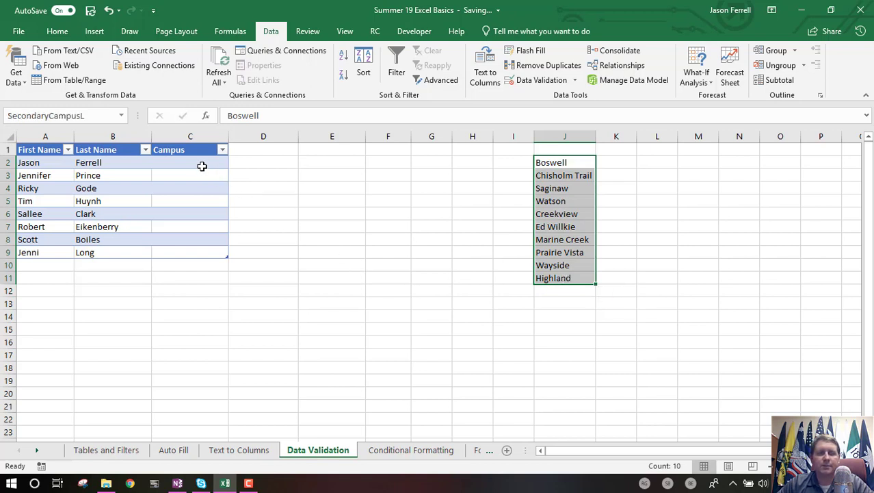
- Open Data Validation for the Campus cells C2:C9 and set it to allow a List
{"action": "left_click", "coordinate": [200, 162]}
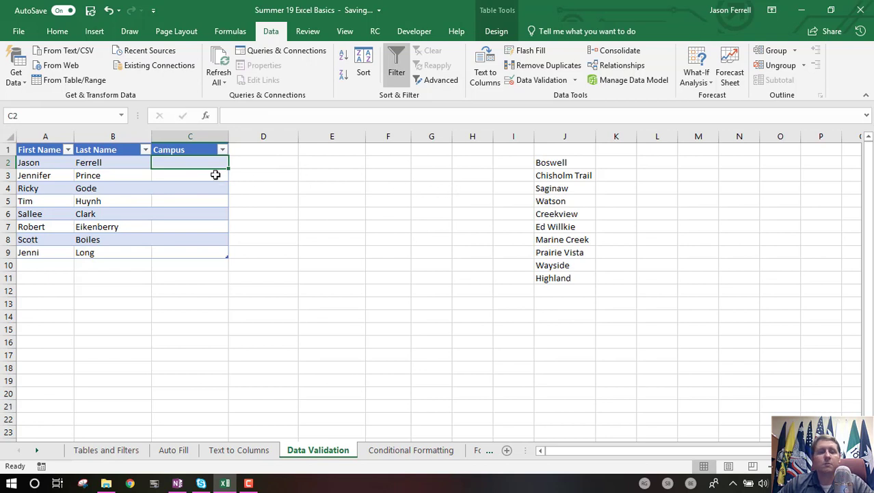
{"action": "left_click_drag", "start_coordinate": [183, 160], "coordinate": [187, 254]}
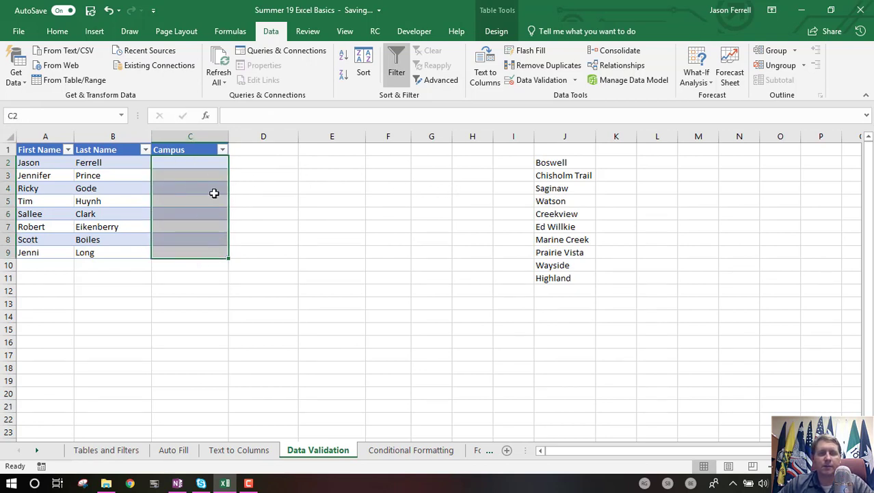
{"action": "left_click", "coordinate": [209, 166]}
{"action": "left_click_drag", "start_coordinate": [207, 162], "coordinate": [223, 254]}
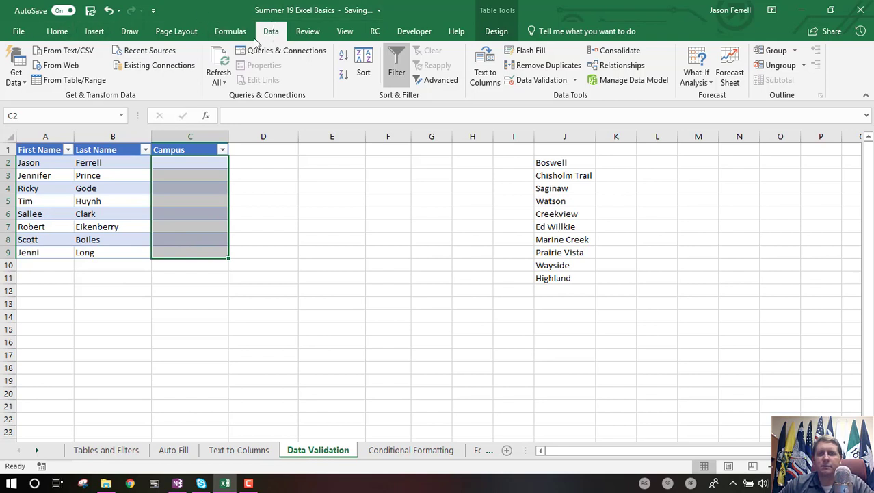
{"action": "left_click", "coordinate": [553, 82]}
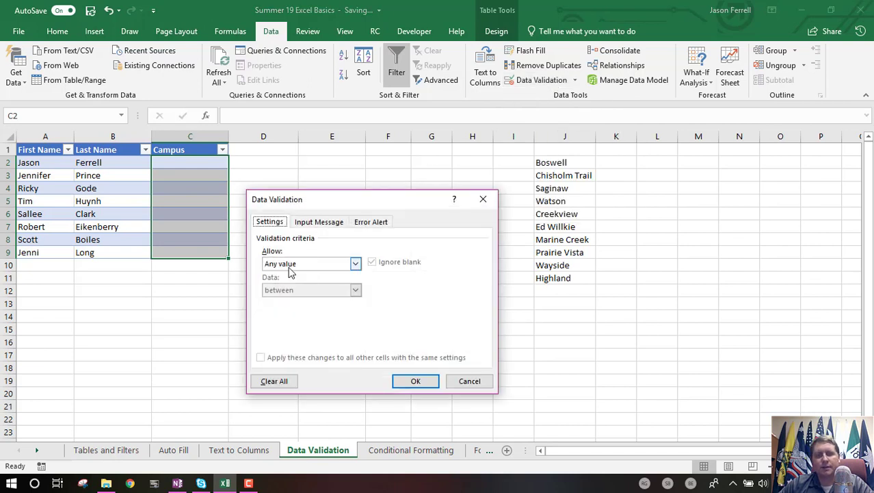
{"action": "left_click", "coordinate": [334, 264]}
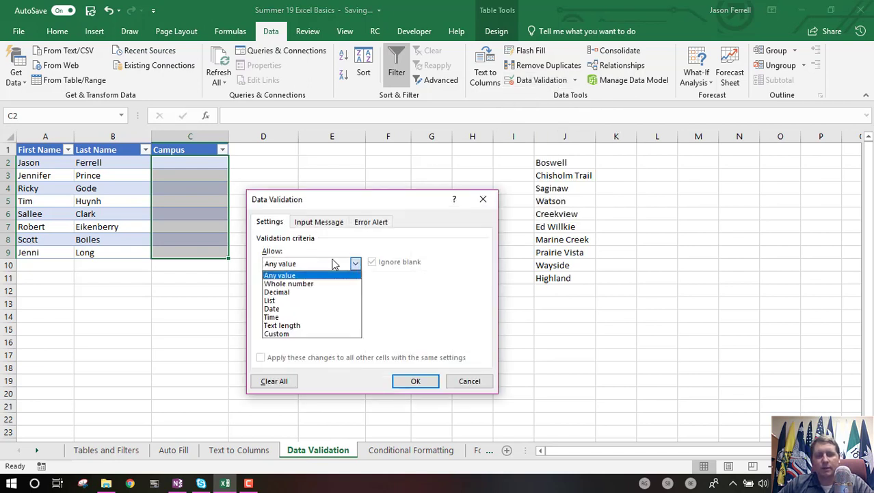
{"action": "left_click", "coordinate": [320, 301]}
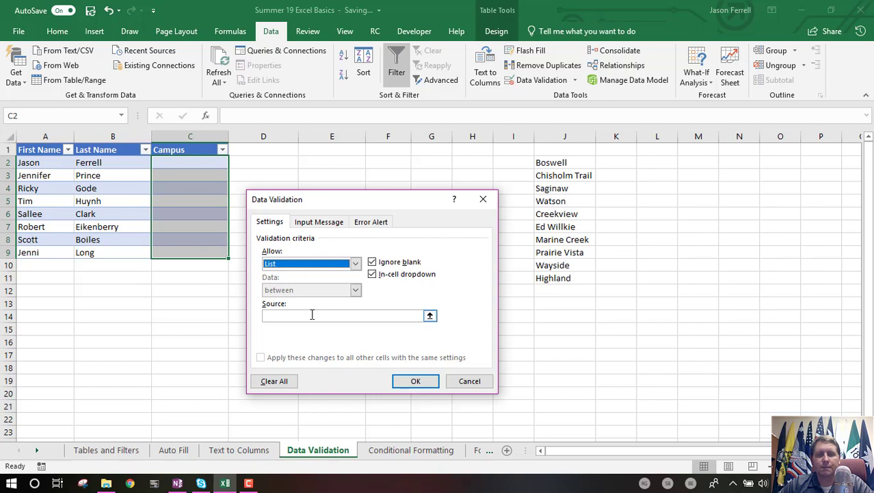
- Set the validation list source to =SecondaryCampusL and apply it
{"action": "left_click", "coordinate": [400, 316]}
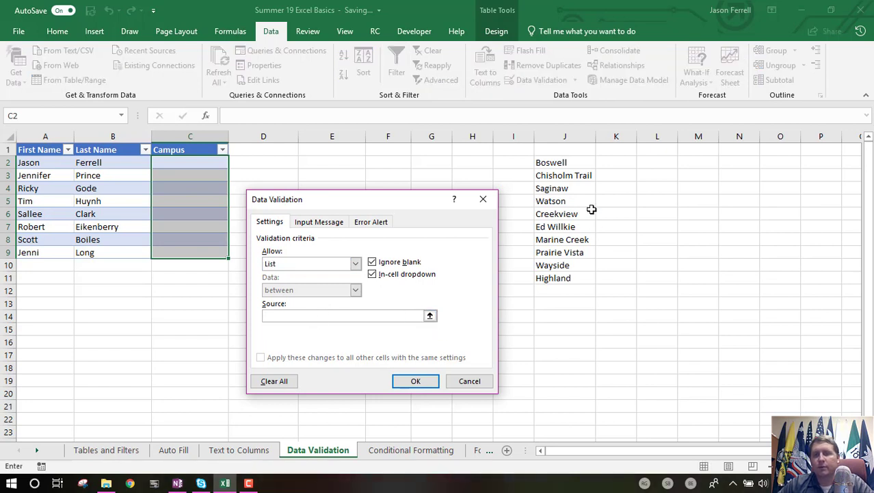
{"action": "left_click", "coordinate": [430, 315]}
{"action": "left_click_drag", "start_coordinate": [562, 165], "coordinate": [570, 283]}
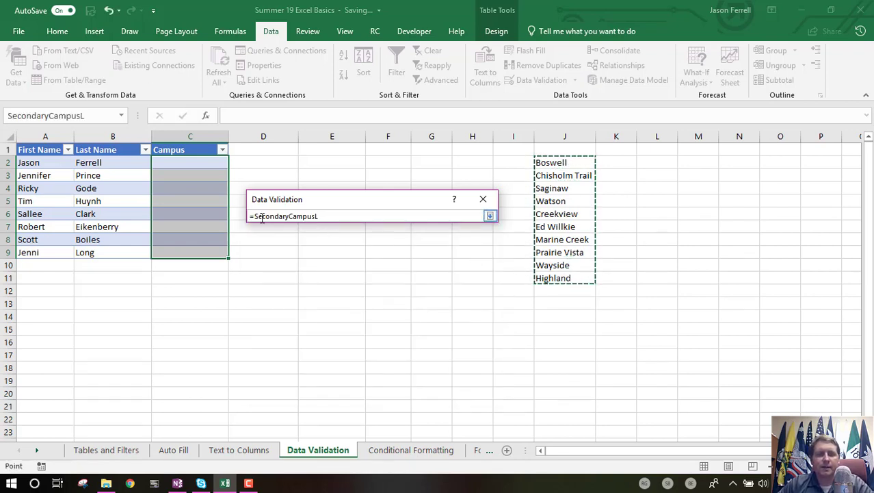
{"action": "left_click", "coordinate": [490, 216]}
{"action": "left_click_drag", "start_coordinate": [355, 314], "coordinate": [279, 315]}
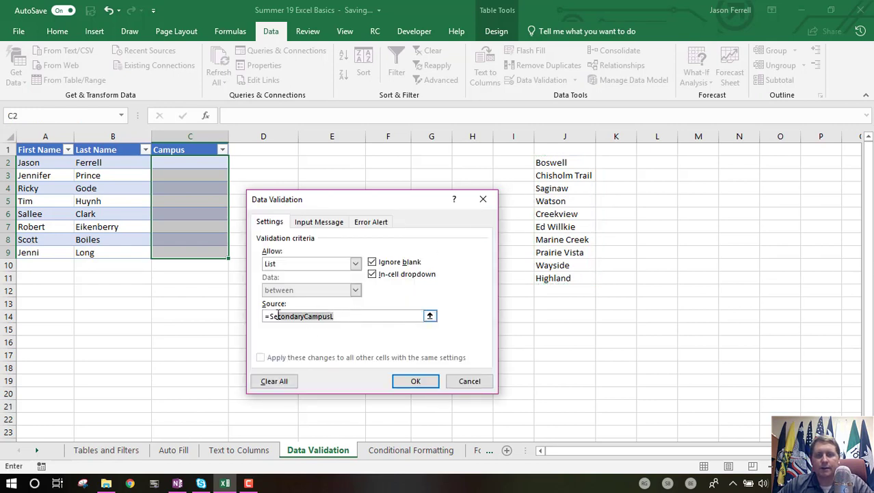
{"action": "key", "text": "BackSpace"}
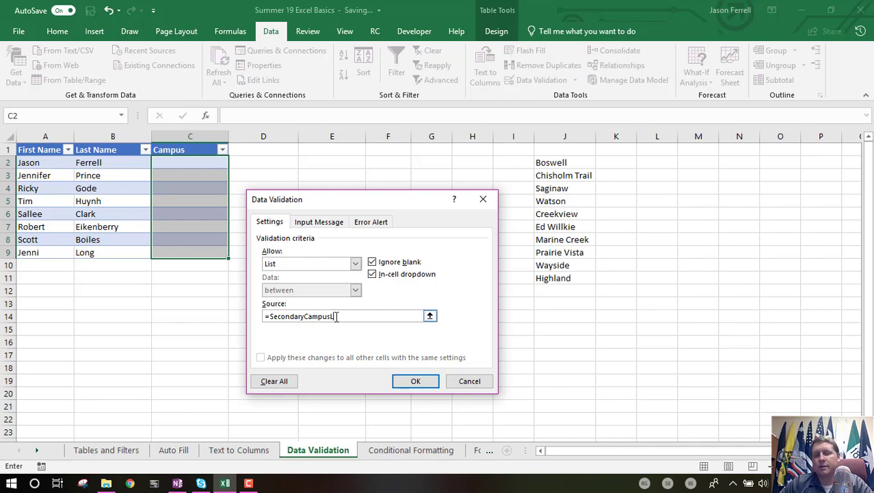
{"action": "left_click", "coordinate": [415, 382]}
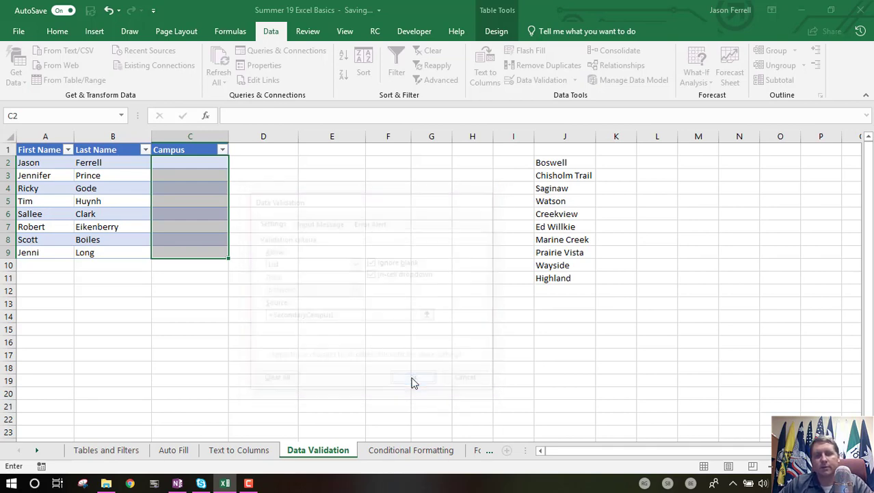
- Pick Watson, Marine Creek and Prairie Vista from the dropdowns for the first three Campus cells
{"action": "left_click", "coordinate": [235, 163]}
{"action": "mouse_move", "coordinate": [237, 191]}
{"action": "left_mouse_down"}
{"action": "mouse_move", "coordinate": [232, 210]}
{"action": "mouse_move", "coordinate": [227, 181]}
{"action": "left_mouse_up"}
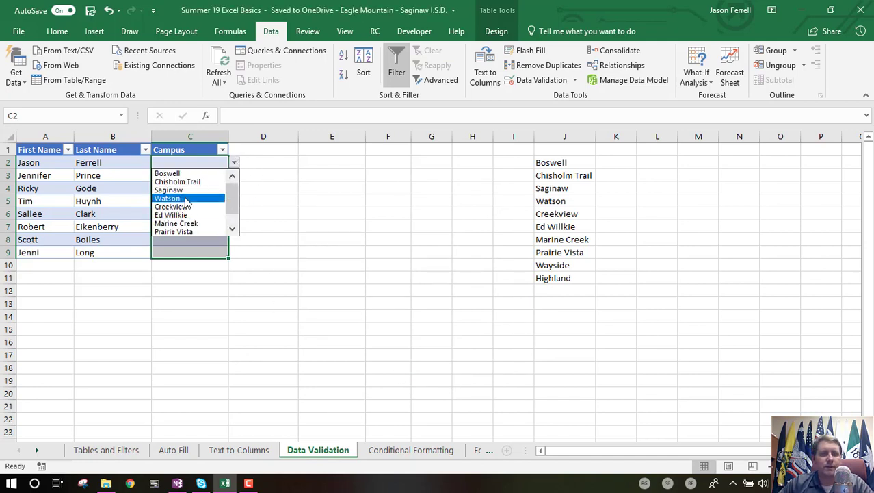
{"action": "left_click", "coordinate": [170, 198]}
{"action": "left_click", "coordinate": [219, 176]}
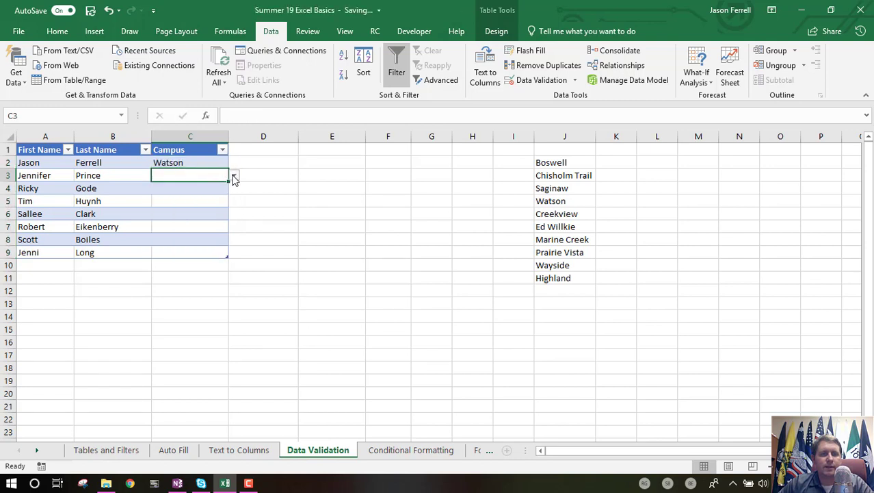
{"action": "left_click", "coordinate": [234, 178]}
{"action": "left_click", "coordinate": [173, 233]}
{"action": "left_click", "coordinate": [224, 191]}
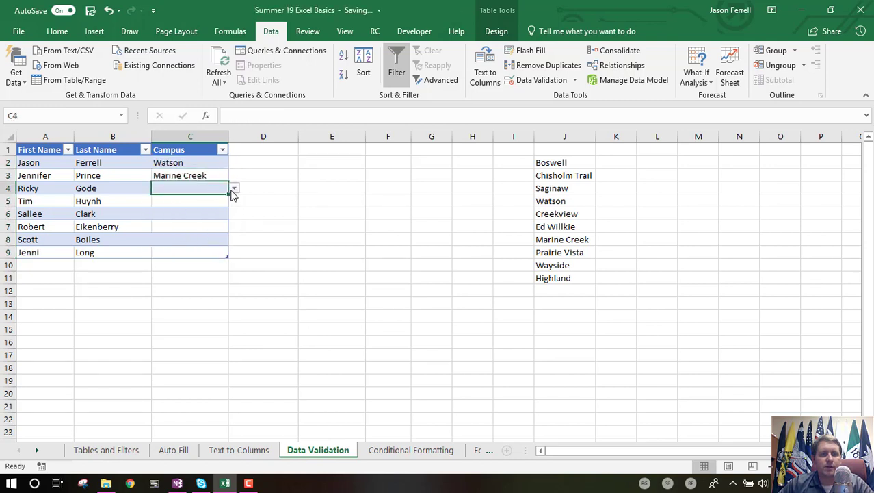
{"action": "left_click", "coordinate": [233, 188]}
{"action": "left_click", "coordinate": [203, 256]}
{"action": "left_click", "coordinate": [186, 212]}
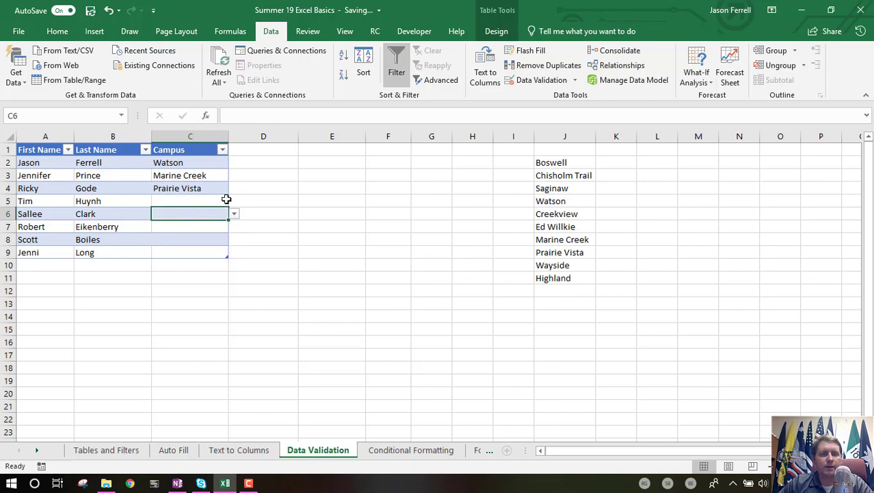
{"action": "left_click", "coordinate": [234, 214]}
{"action": "left_click", "coordinate": [220, 242]}
{"action": "left_click", "coordinate": [204, 202]}
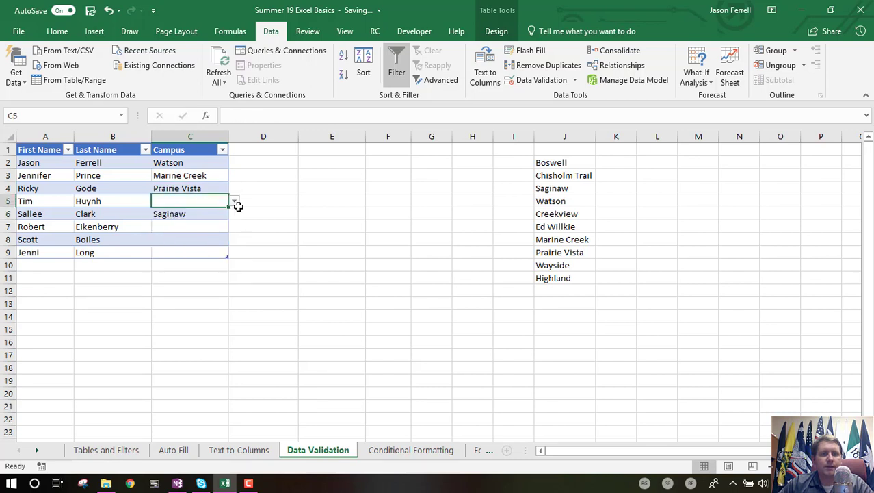
{"action": "left_click", "coordinate": [234, 201]}
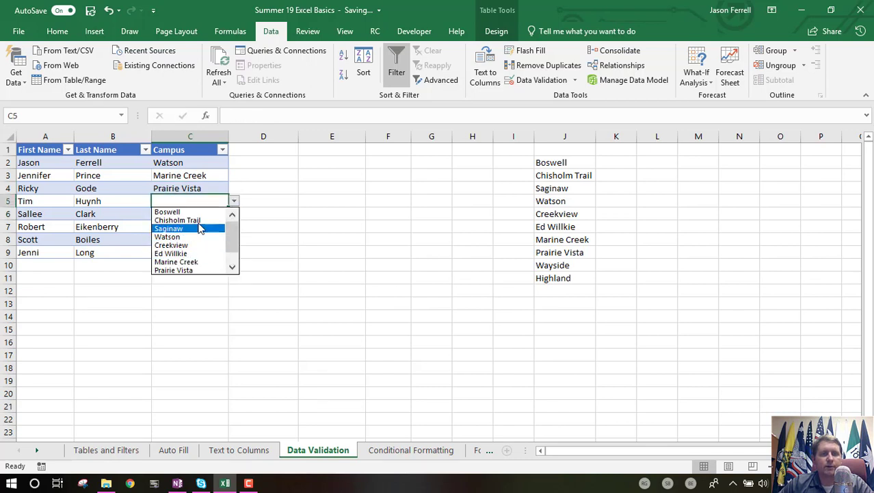
{"action": "left_click", "coordinate": [200, 228]}
{"action": "left_click", "coordinate": [200, 228]}
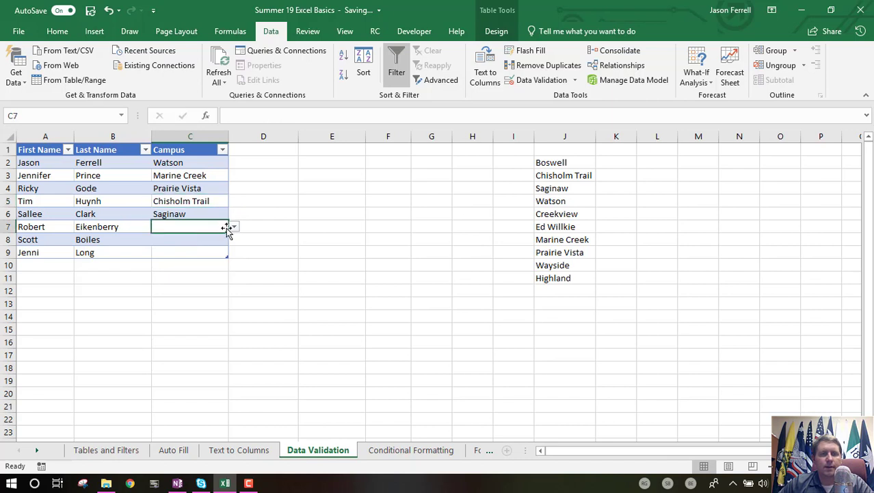
- Copy the campus list J2:J11
{"action": "left_click", "coordinate": [286, 238]}
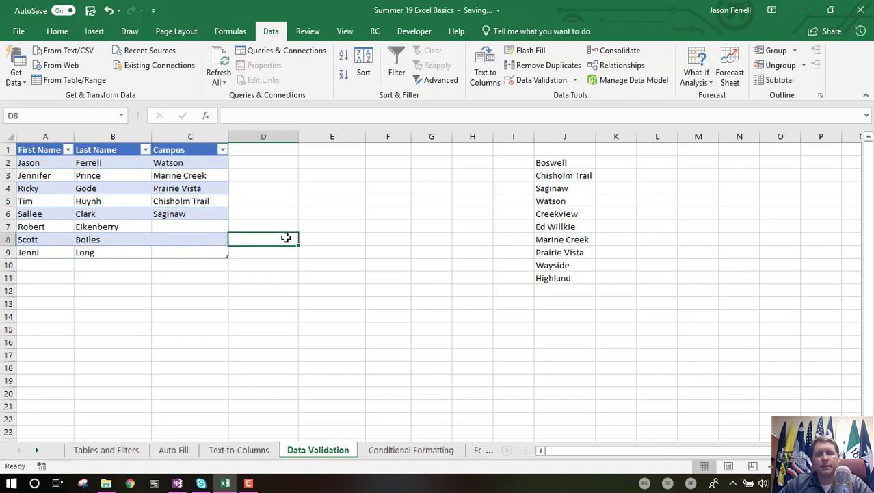
{"action": "left_click", "coordinate": [572, 166]}
{"action": "left_click_drag", "start_coordinate": [572, 177], "coordinate": [571, 270]}
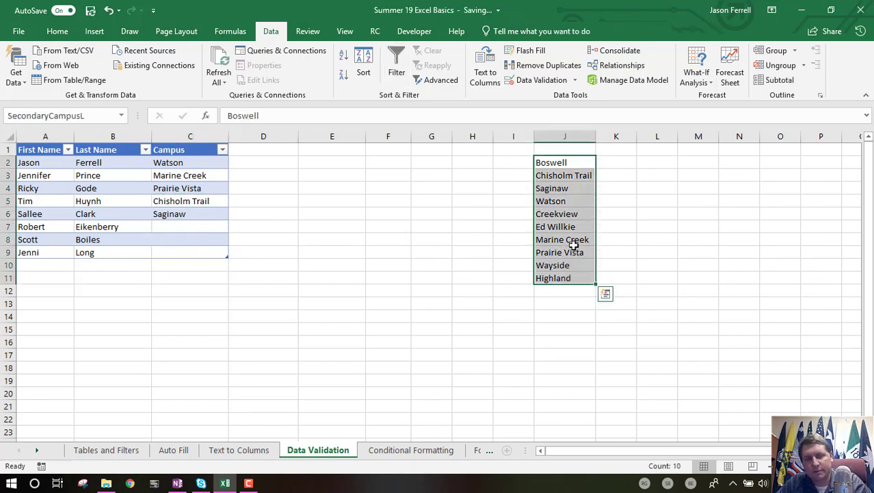
{"action": "key", "text": "ctrl+c"}
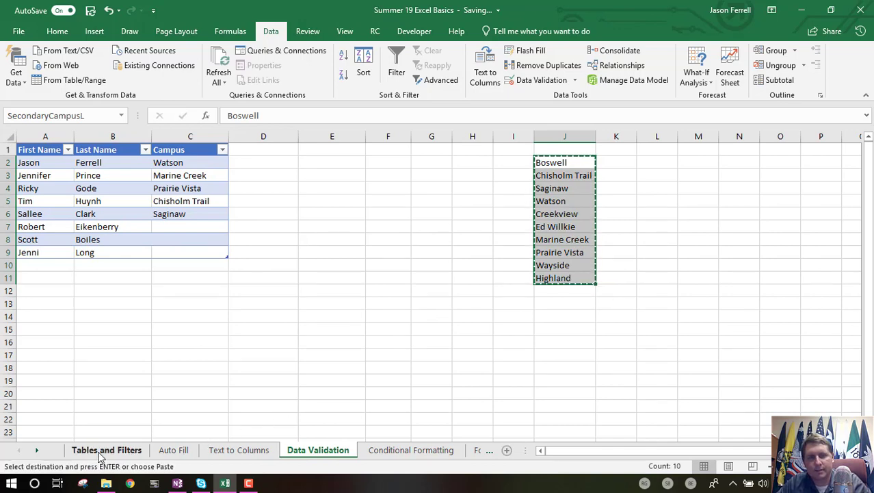
- Paste the campus list at cell C15 on the Tables and Filters sheet
{"action": "left_click", "coordinate": [103, 451]}
{"action": "left_click", "coordinate": [267, 332]}
{"action": "key", "text": "Return"}
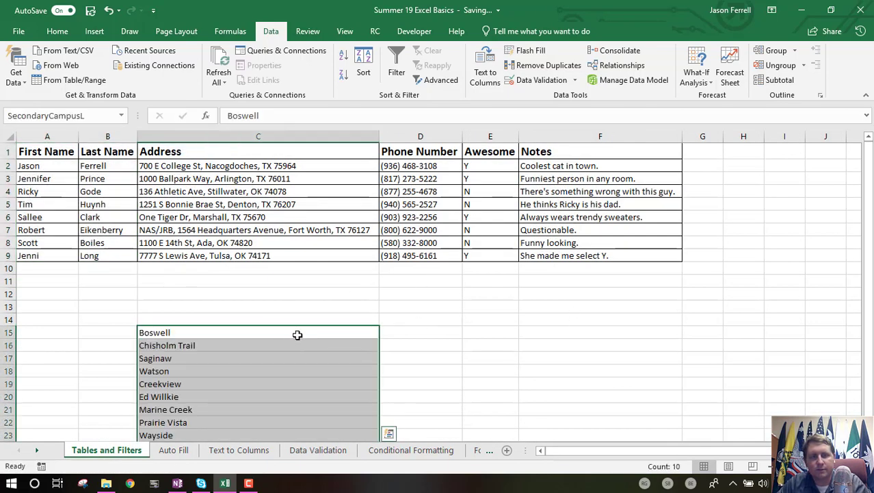
- Return to the Data Validation sheet and pick Watson from the Campus dropdown in row 8
{"action": "left_click", "coordinate": [301, 457]}
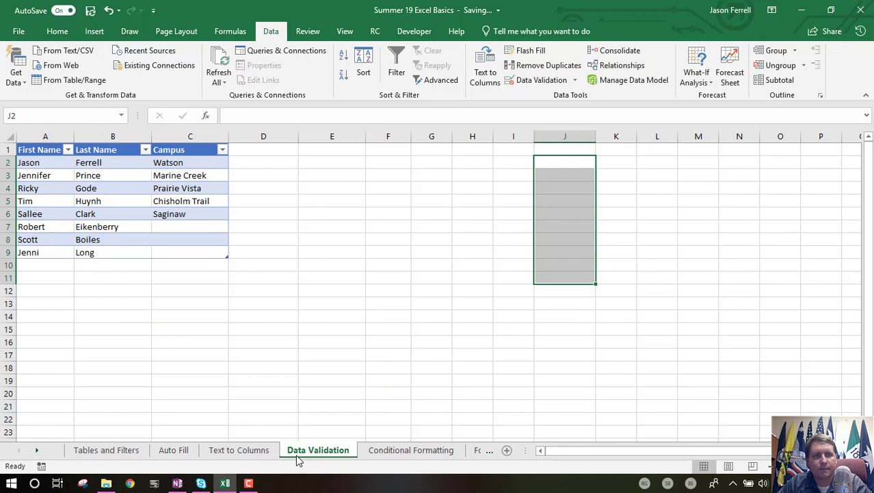
{"action": "left_click", "coordinate": [415, 236]}
{"action": "left_click", "coordinate": [201, 178]}
{"action": "left_click", "coordinate": [226, 238]}
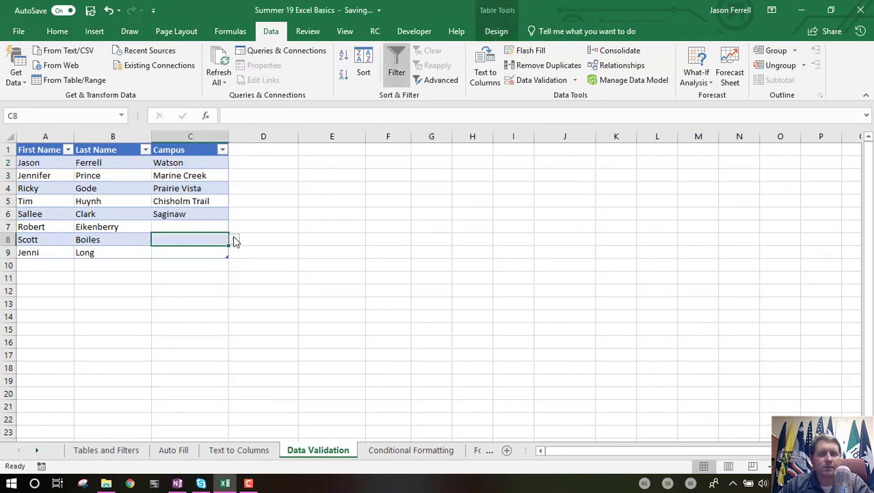
{"action": "left_click", "coordinate": [234, 240]}
{"action": "left_click", "coordinate": [205, 278]}
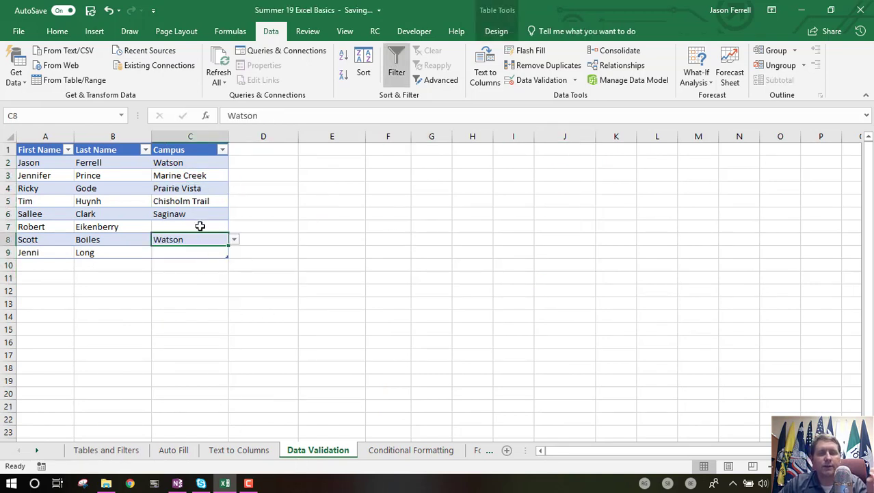
- Pick Creekview from the Campus dropdowns in rows 7 and 9, and review the Campus column's filter list
{"action": "left_click", "coordinate": [200, 226]}
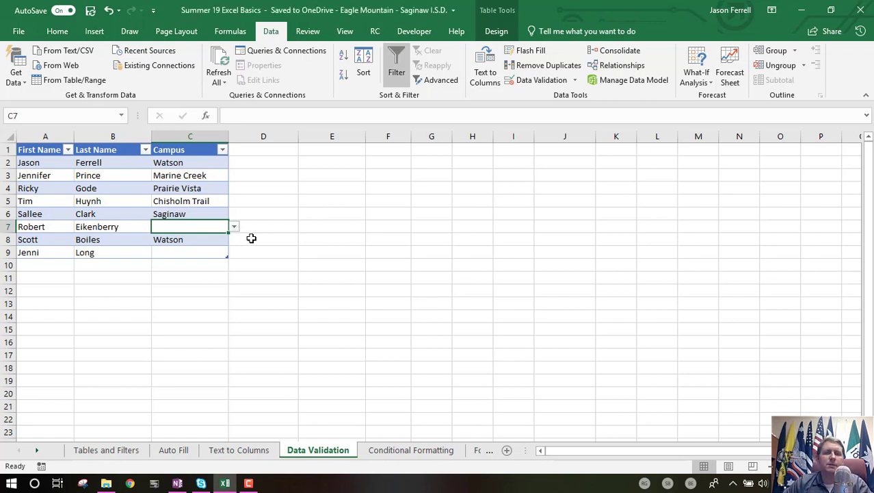
{"action": "left_click", "coordinate": [233, 228]}
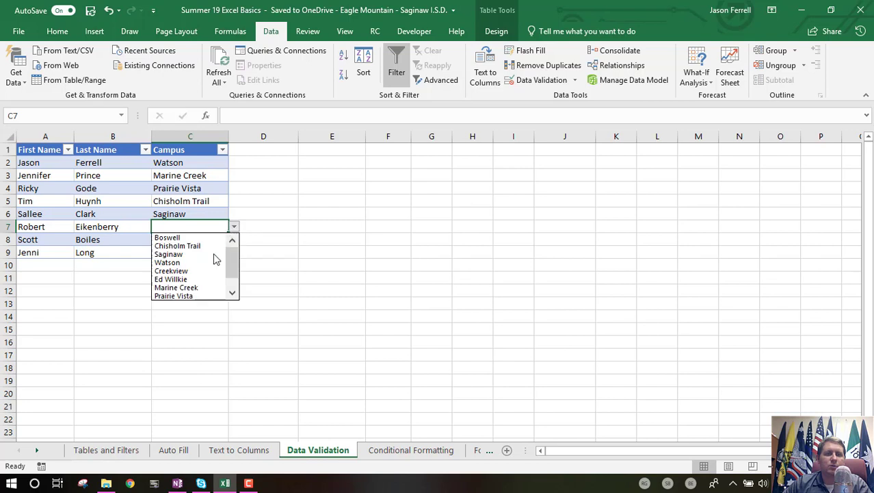
{"action": "left_click", "coordinate": [195, 270]}
{"action": "left_click", "coordinate": [219, 253]}
{"action": "left_click", "coordinate": [233, 253]}
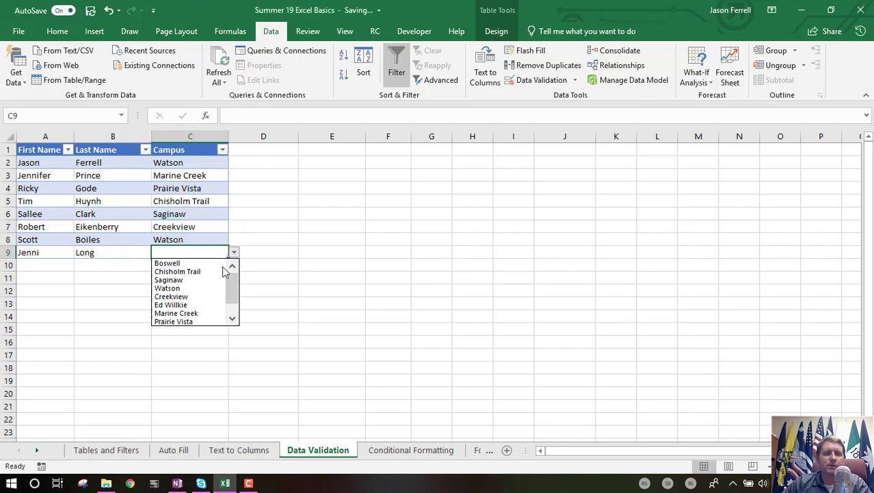
{"action": "left_click", "coordinate": [178, 297]}
{"action": "left_click", "coordinate": [221, 150]}
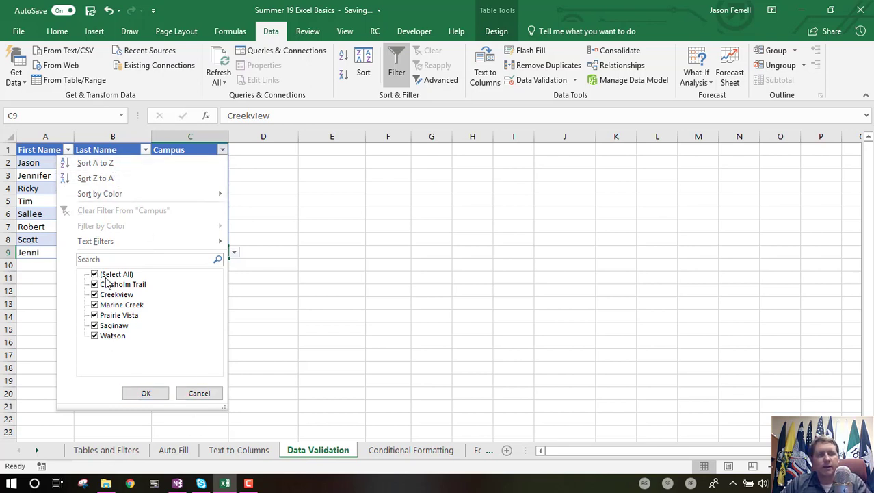
{"action": "left_click", "coordinate": [204, 393]}
{"action": "left_click", "coordinate": [303, 266]}
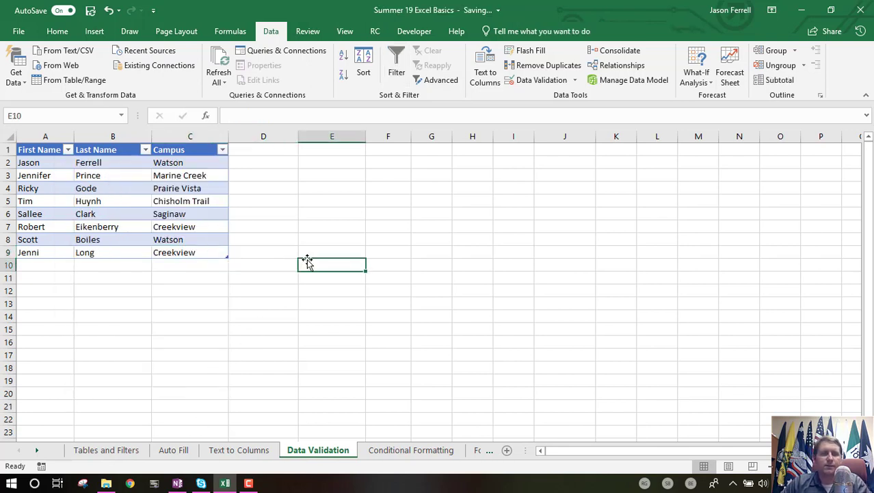